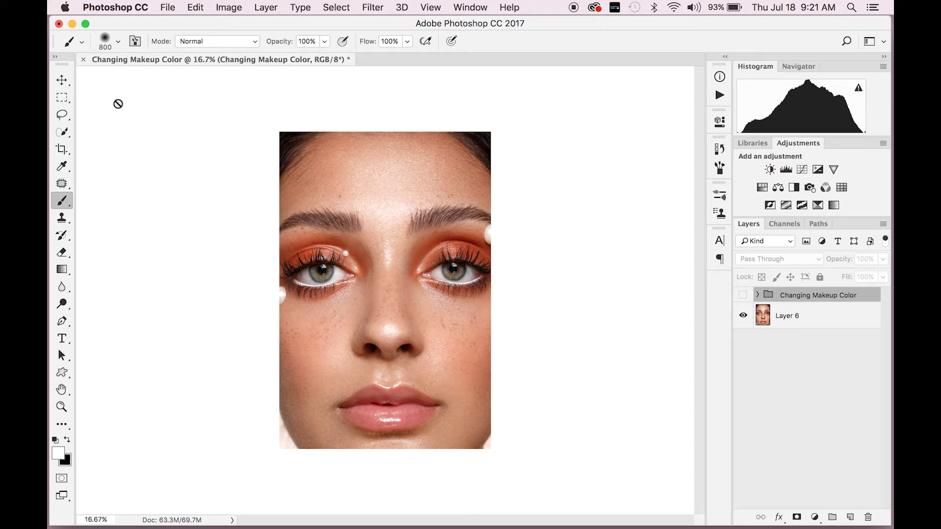
Preview the finished purple result, then delete the Changing Makeup Color group, keeping only Layer 6.
{"action": "left_click", "coordinate": [61, 80]}
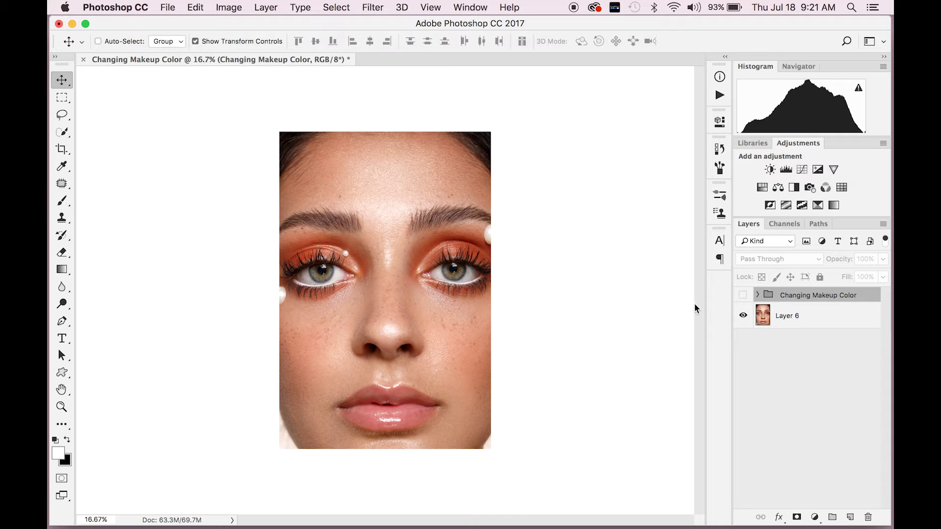
{"action": "left_click", "coordinate": [742, 296]}
{"action": "left_click", "coordinate": [743, 296]}
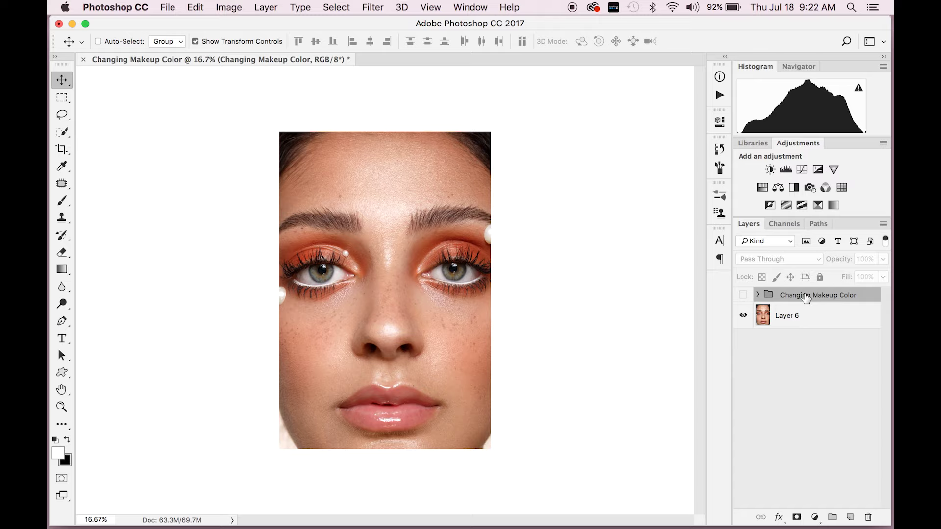
{"action": "left_click", "coordinate": [742, 294]}
{"action": "left_click", "coordinate": [742, 294]}
{"action": "key", "text": "Delete"}
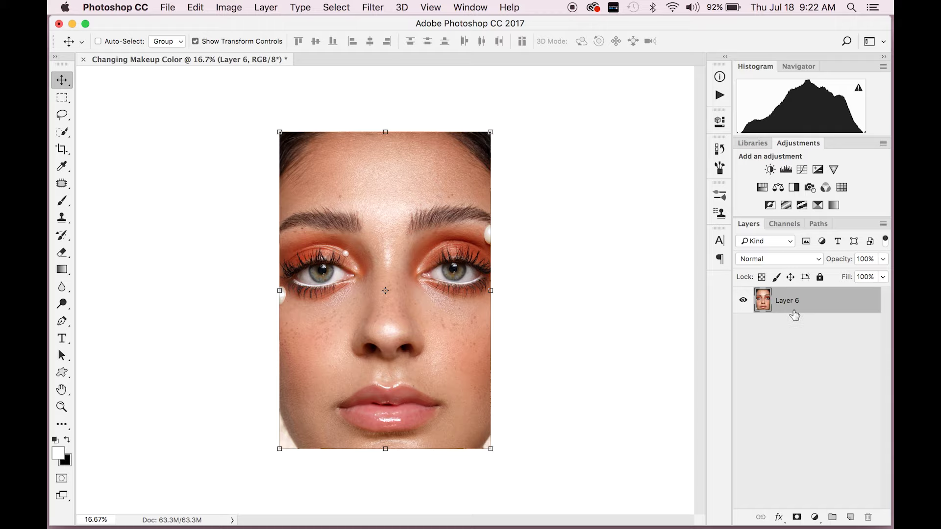
{"action": "key", "text": "b"}
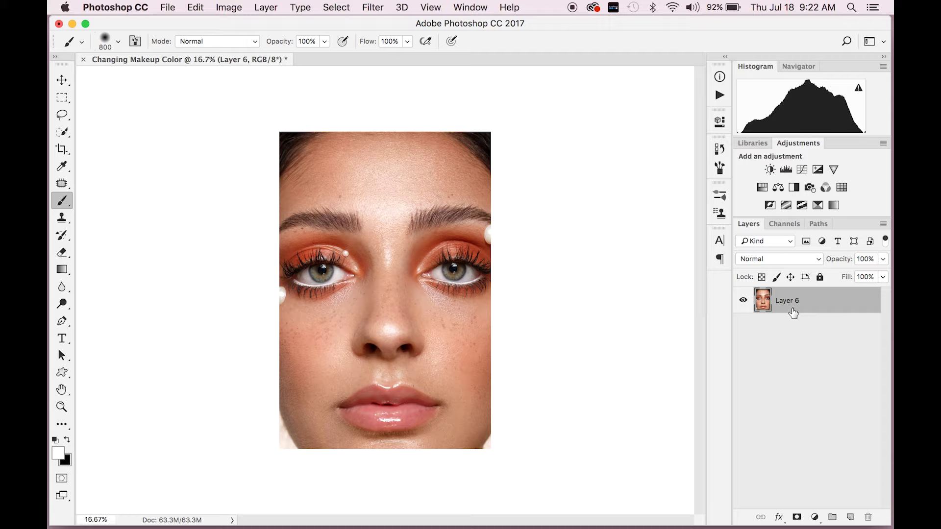
Add a Hue/Saturation adjustment layer above Layer 6 with Hue set to -89.
{"action": "left_click", "coordinate": [761, 188]}
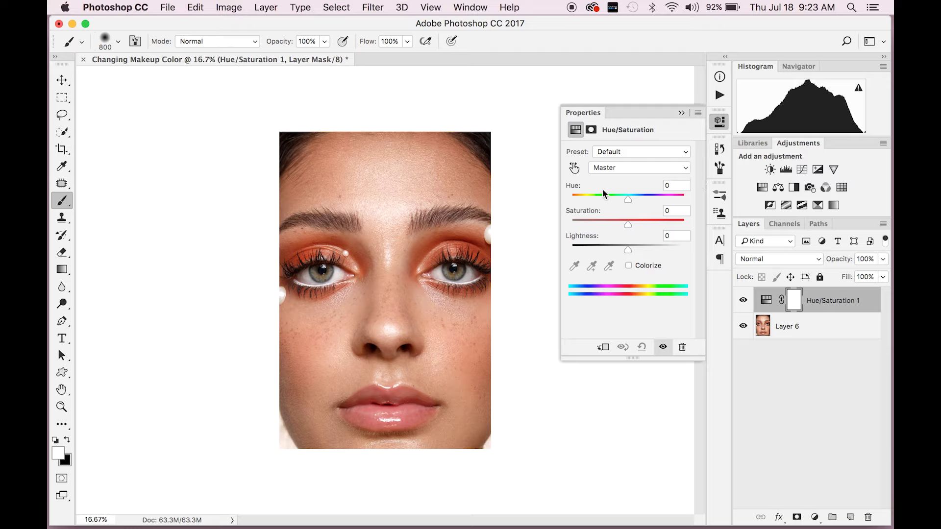
{"action": "left_click_drag", "start_coordinate": [628, 199], "coordinate": [591, 198]}
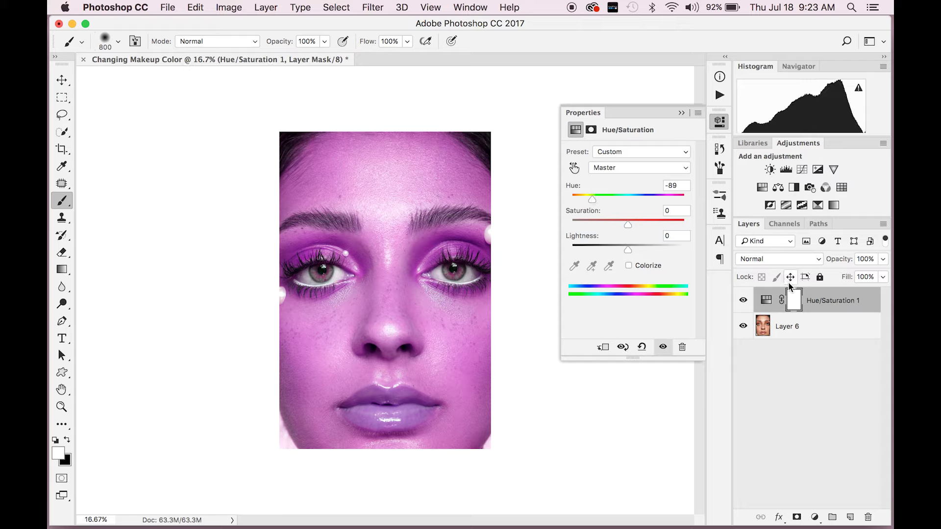
Give Hue/Saturation 1 a layer mask, invert it to black, and hide the layer.
{"action": "left_click", "coordinate": [797, 518]}
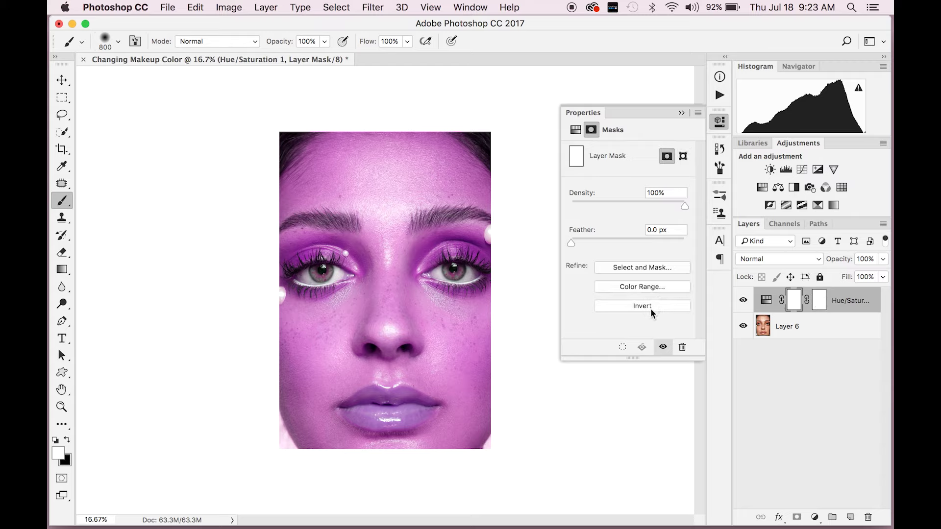
{"action": "left_click", "coordinate": [651, 308]}
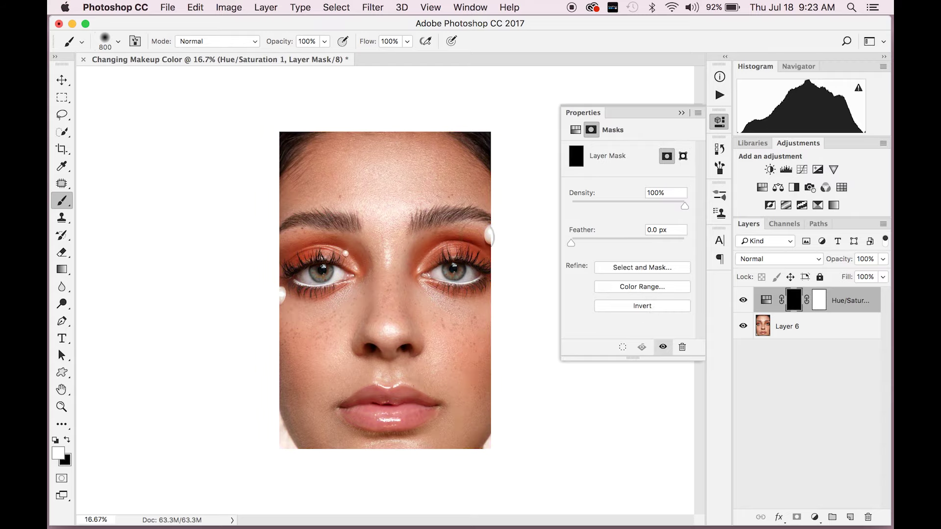
{"action": "left_click", "coordinate": [743, 302]}
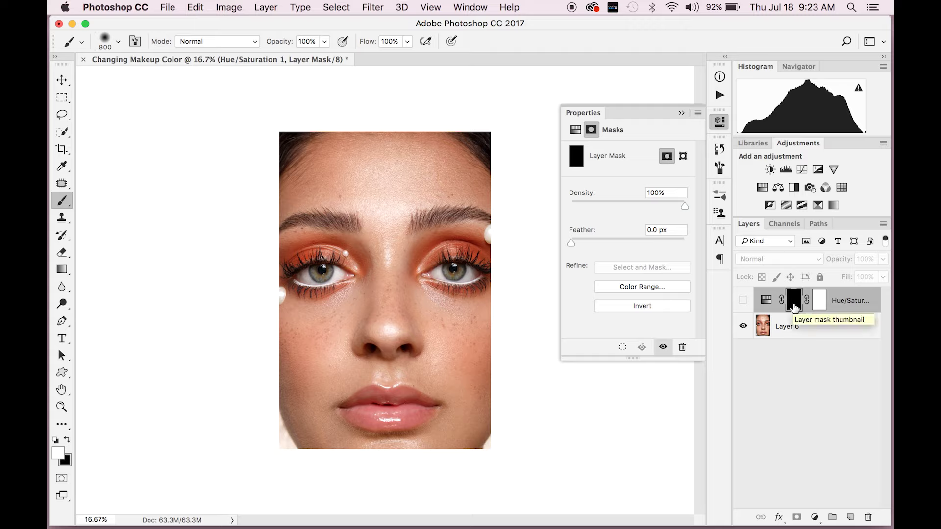
Turn Hue/Saturation 1 back on and size the soft brush for painting the mask.
{"action": "left_click", "coordinate": [743, 300]}
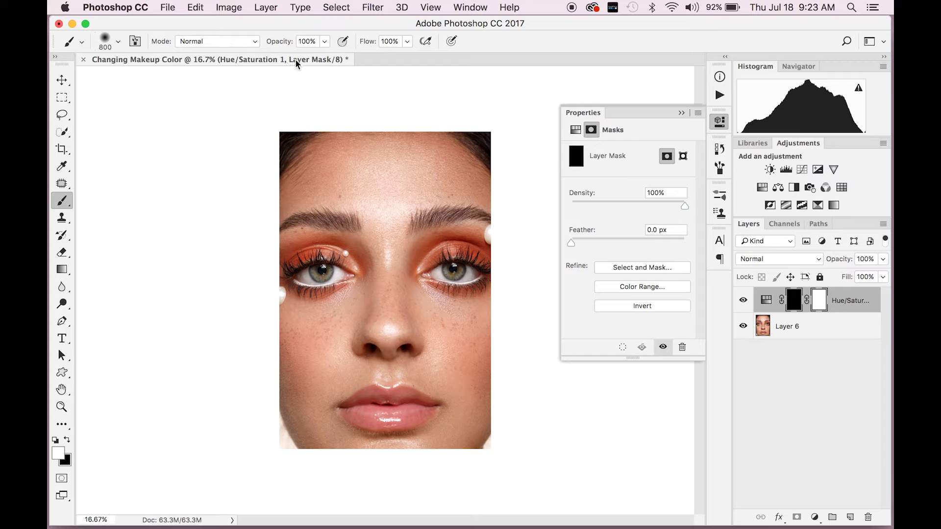
{"action": "left_click", "coordinate": [308, 42]}
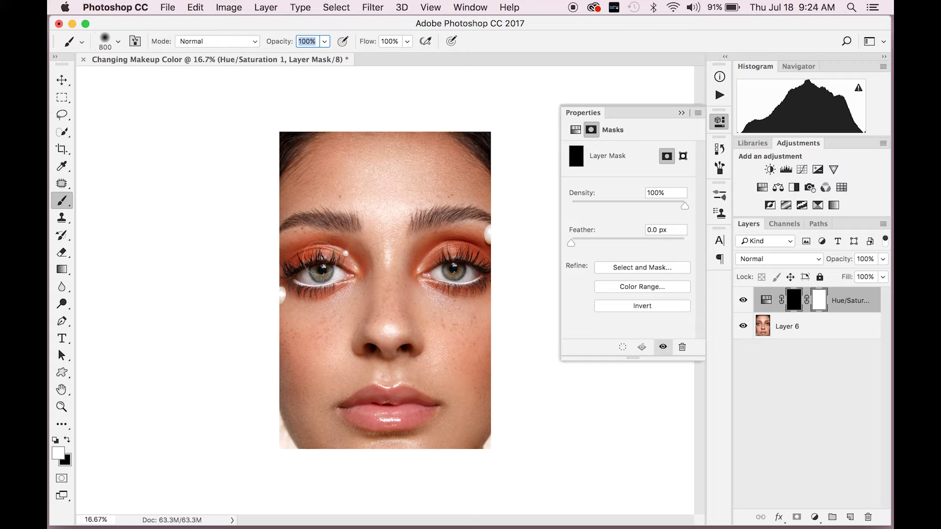
{"action": "key", "text": "Return"}
{"action": "key", "text": "bracketleft"}
{"action": "key", "text": "bracketleft"}
{"action": "key", "text": "bracketleft"}
{"action": "key", "text": "bracketleft"}
{"action": "key", "text": "bracketleft"}
{"action": "key", "text": "bracketleft"}
{"action": "key", "text": "bracketleft"}
{"action": "key", "text": "bracketleft"}
{"action": "key", "text": "bracketleft"}
{"action": "key", "text": "bracketright"}
{"action": "key", "text": "bracketright"}
{"action": "key", "text": "bracketright"}
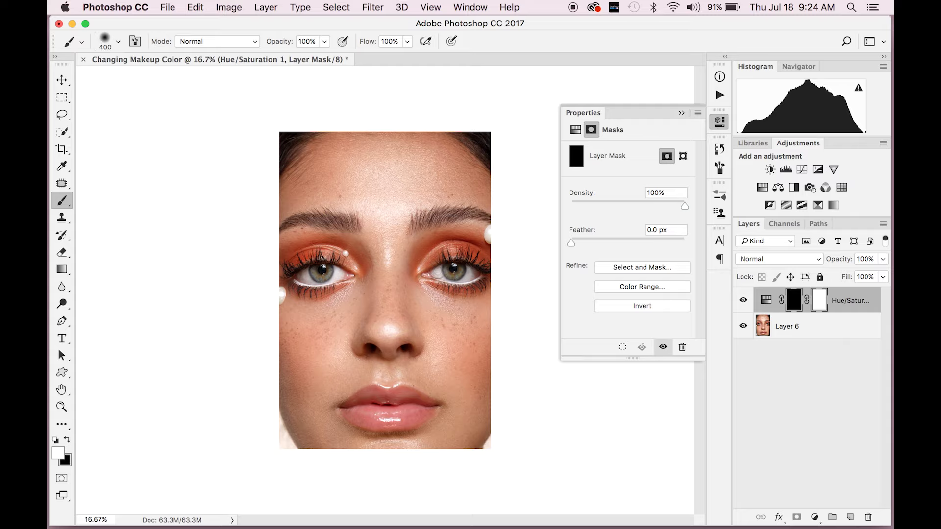
{"action": "right_click", "coordinate": [242, 269]}
{"action": "left_click", "coordinate": [195, 266]}
{"action": "left_click", "coordinate": [365, 187], "text": "ctrl+alt"}
Paint white on the mask over the left eyelid, both lower lids and the right inner corner.
{"action": "mouse_move", "coordinate": [345, 252]}
{"action": "left_mouse_down"}
{"action": "mouse_move", "coordinate": [307, 251]}
{"action": "mouse_move", "coordinate": [283, 275]}
{"action": "left_mouse_up"}
{"action": "mouse_move", "coordinate": [345, 253]}
{"action": "left_mouse_down"}
{"action": "mouse_move", "coordinate": [354, 280]}
{"action": "mouse_move", "coordinate": [337, 288]}
{"action": "left_mouse_up"}
{"action": "key", "text": "bracketleft"}
{"action": "key", "text": "bracketleft"}
{"action": "key", "text": "bracketleft"}
{"action": "left_click_drag", "start_coordinate": [342, 279], "coordinate": [333, 288]}
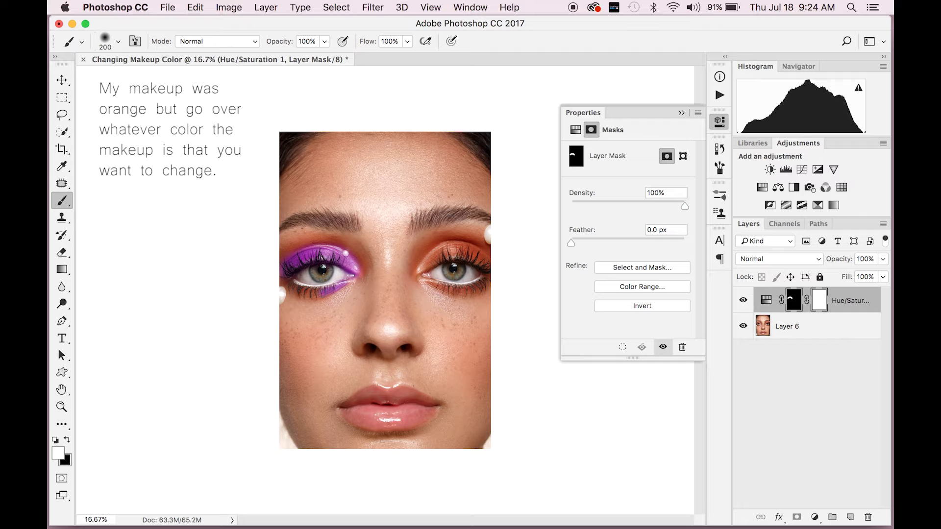
{"action": "left_click_drag", "start_coordinate": [280, 276], "coordinate": [281, 286]}
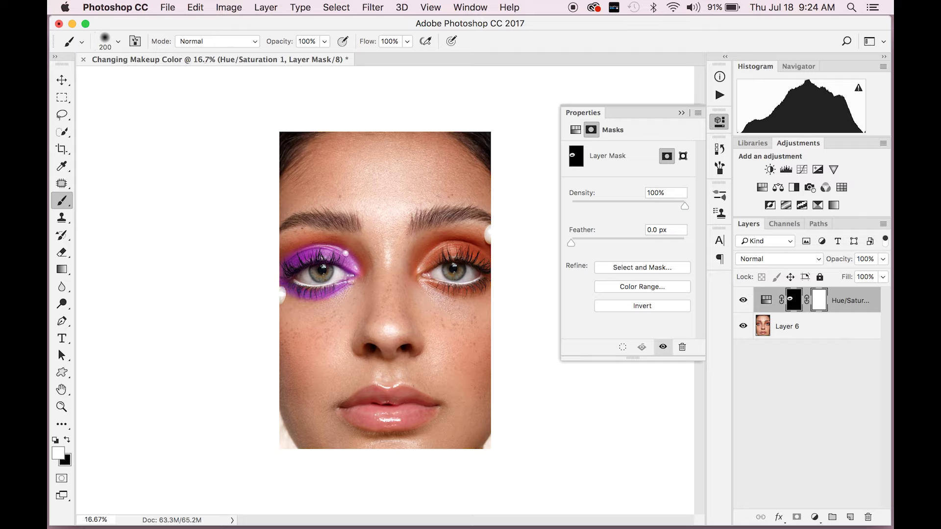
{"action": "left_click_drag", "start_coordinate": [431, 280], "coordinate": [438, 286]}
{"action": "mouse_move", "coordinate": [436, 290]}
{"action": "left_mouse_down"}
{"action": "mouse_move", "coordinate": [420, 267]}
{"action": "mouse_move", "coordinate": [458, 250]}
{"action": "mouse_move", "coordinate": [485, 270]}
{"action": "mouse_move", "coordinate": [462, 254]}
{"action": "mouse_move", "coordinate": [431, 259]}
{"action": "mouse_move", "coordinate": [490, 277]}
{"action": "left_mouse_up"}
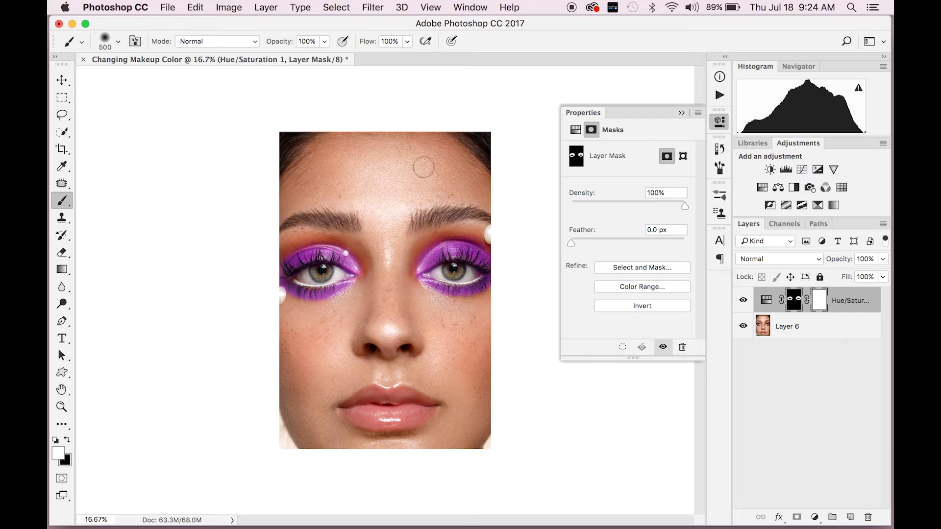
Set the brush opacity and flow both to 23%.
{"action": "left_click", "coordinate": [307, 41]}
{"action": "type", "text": "23"}
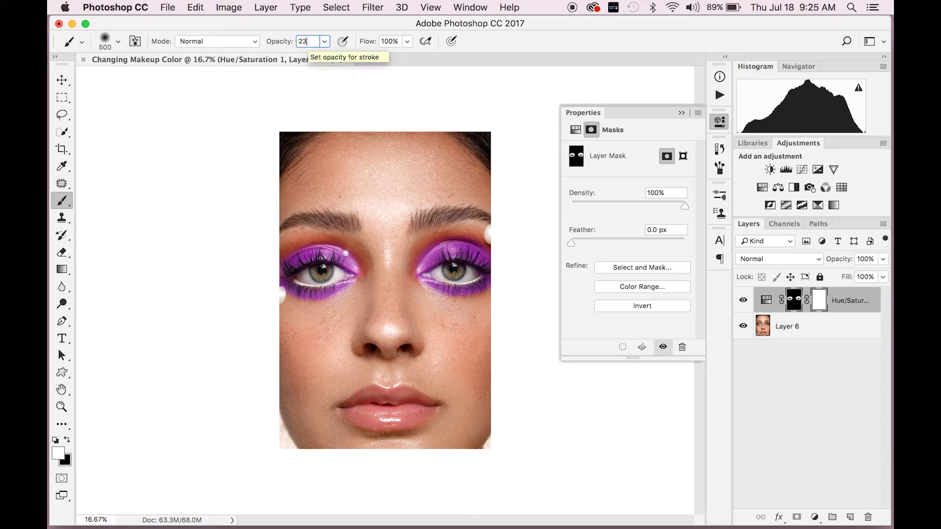
{"action": "key", "text": "Tab"}
{"action": "type", "text": "23"}
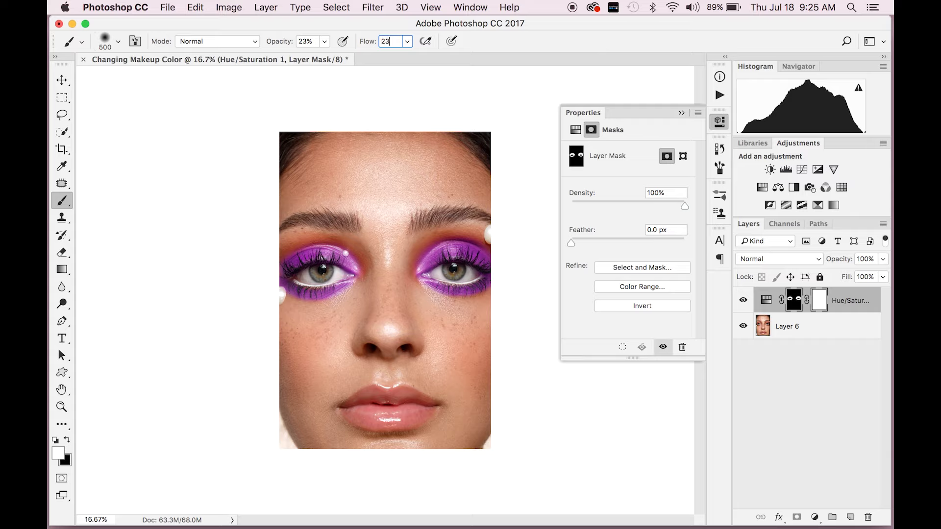
{"action": "key", "text": "Return"}
Softly blend purple at the left eye's outer edge and inner corner, then fit the image on screen.
{"action": "left_click_drag", "start_coordinate": [300, 248], "coordinate": [273, 258]}
{"action": "key", "text": "super+equal"}
{"action": "key", "text": "super+equal"}
{"action": "key", "text": "super+equal"}
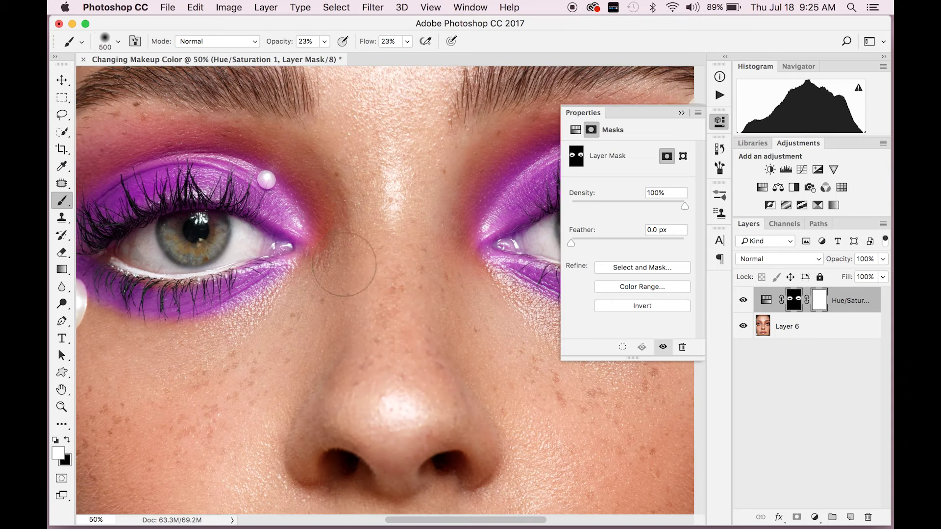
{"action": "key", "text": "bracketleft"}
{"action": "key", "text": "bracketleft"}
{"action": "key", "text": "bracketleft"}
{"action": "key", "text": "bracketleft"}
{"action": "mouse_move", "coordinate": [318, 241]}
{"action": "left_mouse_down"}
{"action": "mouse_move", "coordinate": [326, 215]}
{"action": "mouse_move", "coordinate": [295, 178]}
{"action": "mouse_move", "coordinate": [313, 198]}
{"action": "mouse_move", "coordinate": [318, 233]}
{"action": "left_mouse_up"}
{"action": "scroll", "coordinate": [187, 137], "scroll_direction": "left", "scroll_amount": 5}
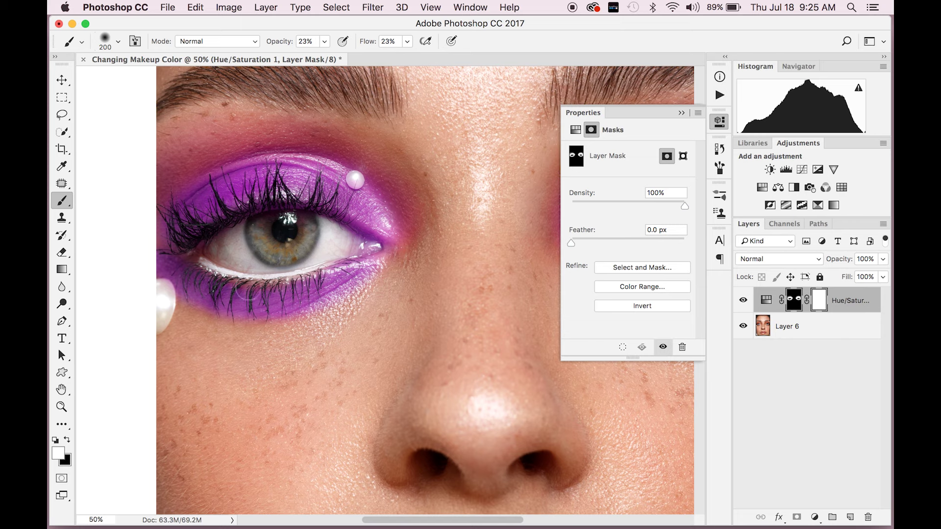
{"action": "scroll", "coordinate": [306, 287], "scroll_direction": "right", "scroll_amount": 15}
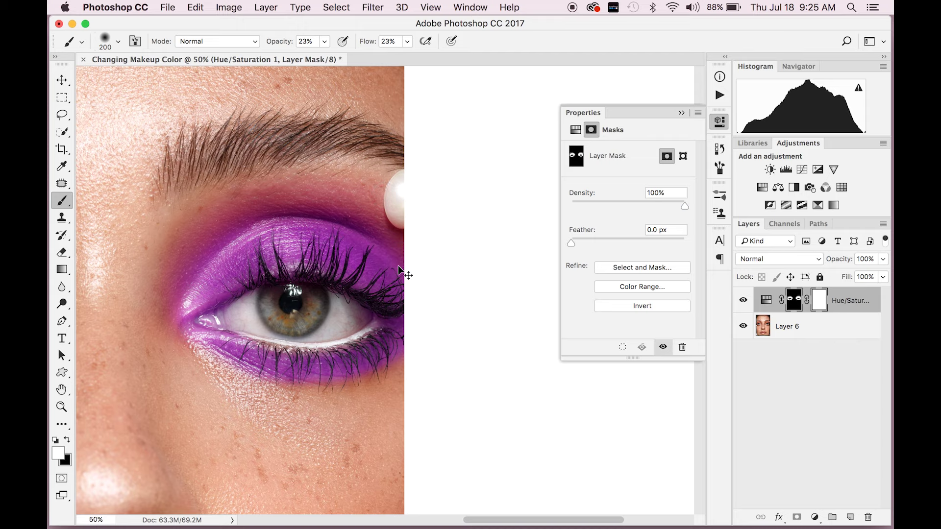
{"action": "key", "text": "super+0"}
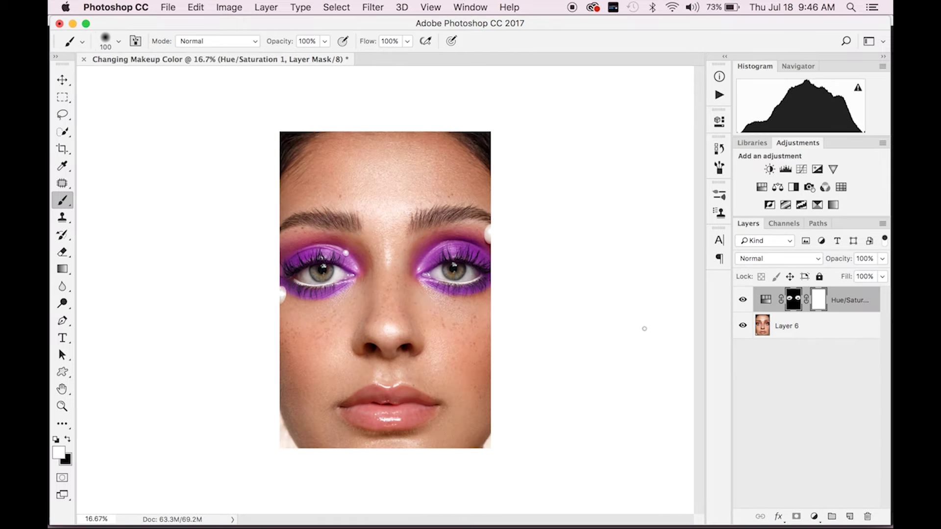
Zoom in and paint black on the mask to remove purple from the left inner corner and eye white.
{"action": "key", "text": "super+equal"}
{"action": "key", "text": "super+equal"}
{"action": "key", "text": "super+equal"}
{"action": "key", "text": "super+equal"}
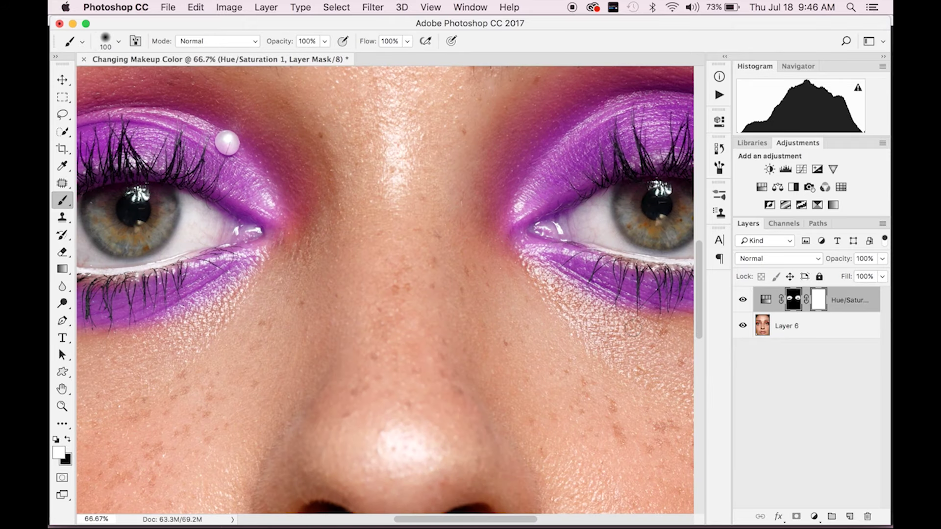
{"action": "scroll", "coordinate": [399, 269], "scroll_direction": "up", "scroll_amount": 5}
{"action": "scroll", "coordinate": [399, 269], "scroll_direction": "left", "scroll_amount": 5}
{"action": "key", "text": "super+equal"}
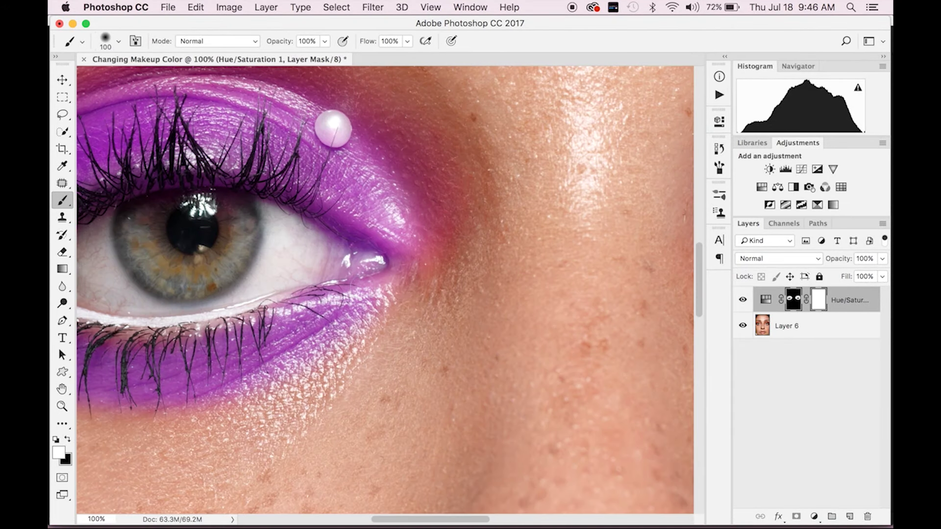
{"action": "scroll", "coordinate": [363, 288], "scroll_direction": "left", "scroll_amount": 2}
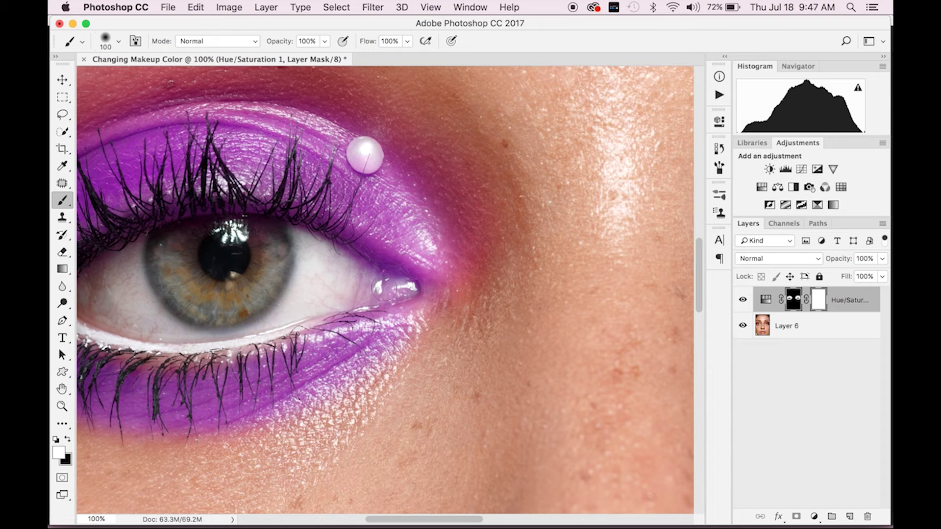
{"action": "key", "text": "x"}
{"action": "mouse_move", "coordinate": [379, 290]}
{"action": "left_mouse_down"}
{"action": "mouse_move", "coordinate": [358, 278]}
{"action": "mouse_move", "coordinate": [405, 290]}
{"action": "mouse_move", "coordinate": [348, 302]}
{"action": "left_mouse_up"}
{"action": "key", "text": "bracketleft"}
{"action": "key", "text": "bracketleft"}
{"action": "key", "text": "bracketleft"}
{"action": "key", "text": "bracketright"}
{"action": "key", "text": "bracketright"}
{"action": "key", "text": "bracketright"}
{"action": "key", "text": "bracketright"}
{"action": "key", "text": "bracketright"}
{"action": "key", "text": "bracketright"}
{"action": "key", "text": "bracketright"}
{"action": "key", "text": "bracketright"}
{"action": "key", "text": "bracketright"}
{"action": "mouse_move", "coordinate": [319, 269]}
{"action": "left_mouse_down"}
{"action": "mouse_move", "coordinate": [174, 261]}
{"action": "mouse_move", "coordinate": [105, 284]}
{"action": "left_mouse_up"}
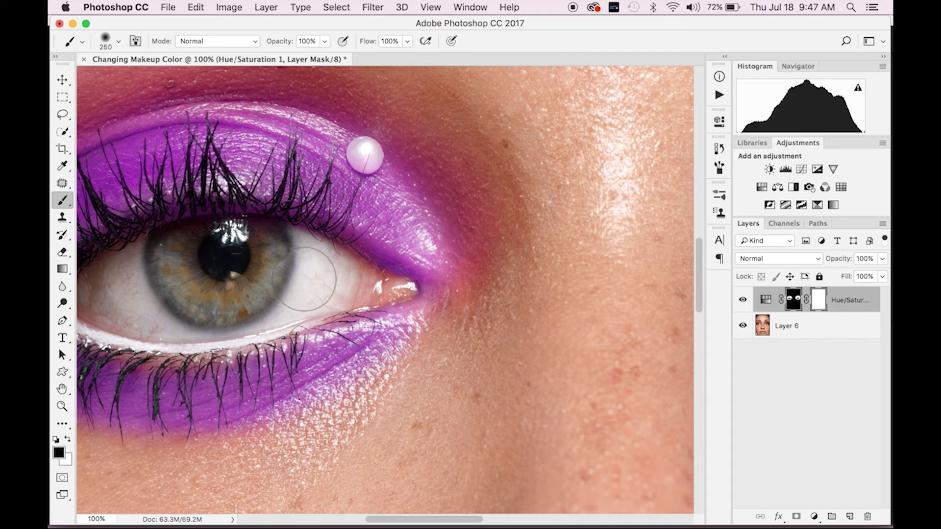
Paint black over the other eye's tear duct with a smaller brush, then fit the face on screen.
{"action": "scroll", "coordinate": [304, 279], "scroll_direction": "right", "scroll_amount": 10}
{"action": "key", "text": "bracketleft"}
{"action": "key", "text": "bracketleft"}
{"action": "key", "text": "bracketleft"}
{"action": "key", "text": "bracketleft"}
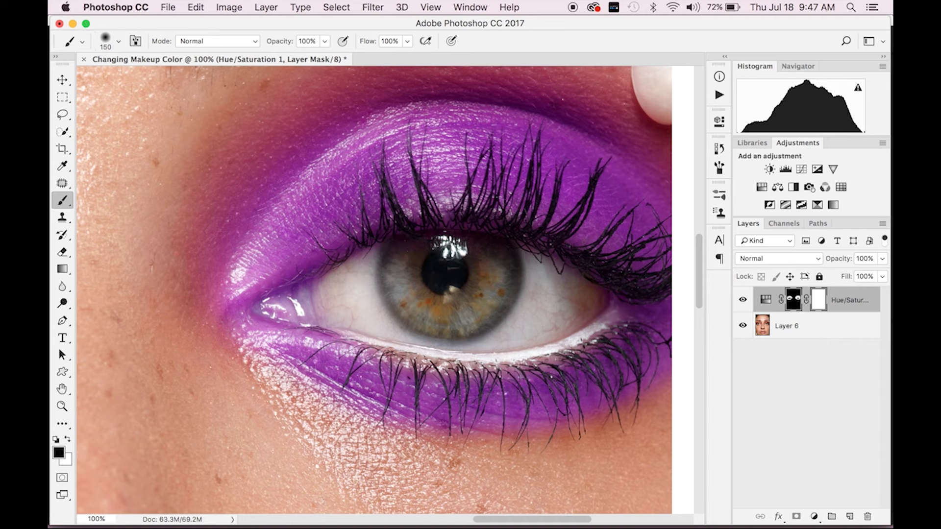
{"action": "key", "text": "bracketleft"}
{"action": "key", "text": "bracketleft"}
{"action": "key", "text": "bracketleft"}
{"action": "key", "text": "bracketleft"}
{"action": "mouse_move", "coordinate": [314, 308]}
{"action": "left_mouse_down"}
{"action": "mouse_move", "coordinate": [278, 310]}
{"action": "mouse_move", "coordinate": [322, 292]}
{"action": "mouse_move", "coordinate": [273, 312]}
{"action": "left_mouse_up"}
{"action": "key", "text": "super+0"}
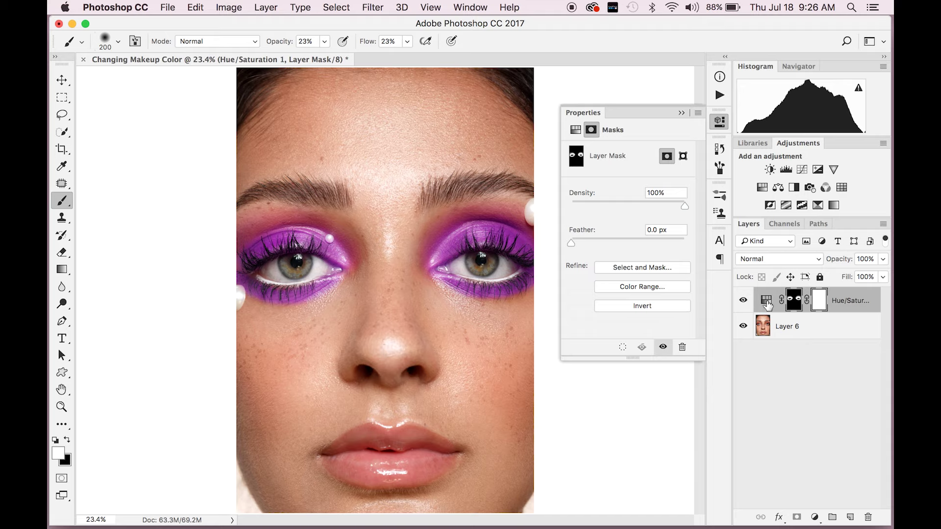
Try other Hue values on Hue/Saturation 1, settle on -92, and collapse the Properties panel.
{"action": "left_click", "coordinate": [767, 303]}
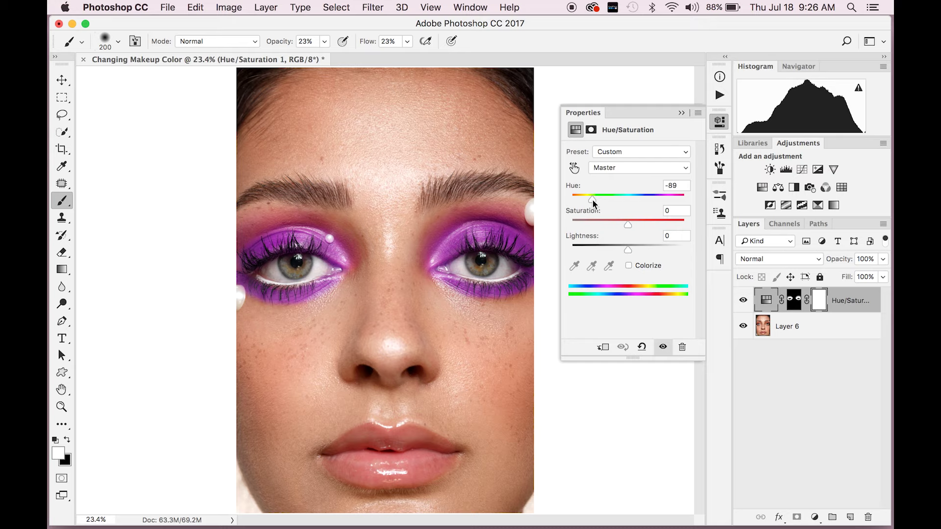
{"action": "mouse_move", "coordinate": [592, 203]}
{"action": "left_mouse_down"}
{"action": "mouse_move", "coordinate": [659, 205]}
{"action": "mouse_move", "coordinate": [578, 212]}
{"action": "mouse_move", "coordinate": [588, 213]}
{"action": "left_mouse_up"}
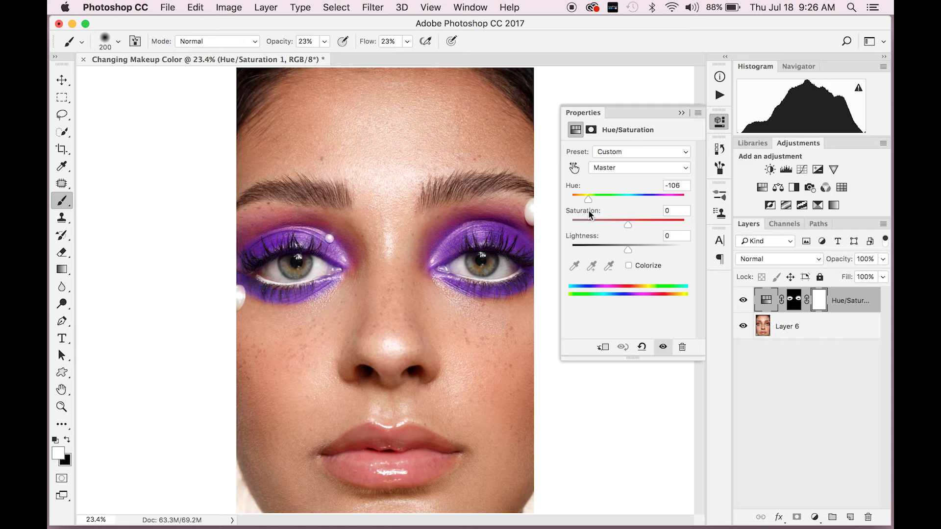
{"action": "mouse_move", "coordinate": [589, 201]}
{"action": "left_mouse_down"}
{"action": "mouse_move", "coordinate": [558, 206]}
{"action": "mouse_move", "coordinate": [593, 206]}
{"action": "left_mouse_up"}
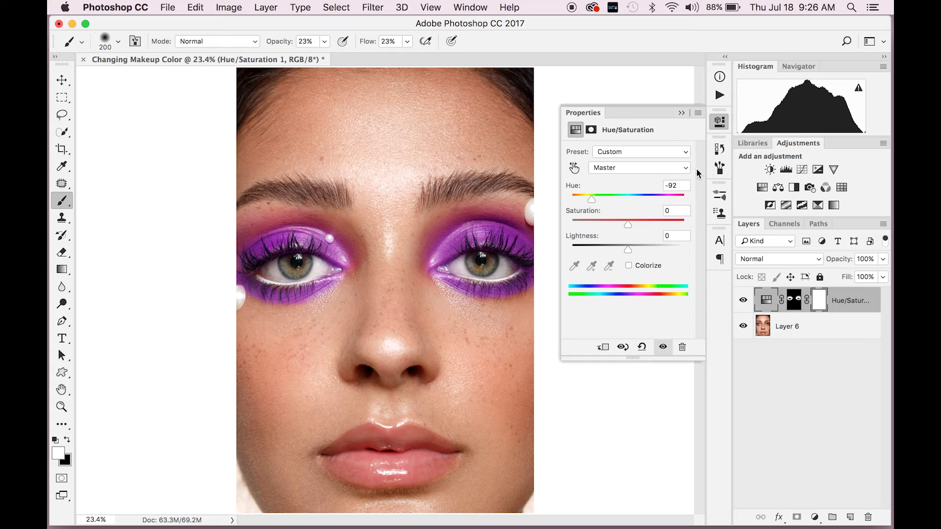
{"action": "left_click", "coordinate": [681, 113]}
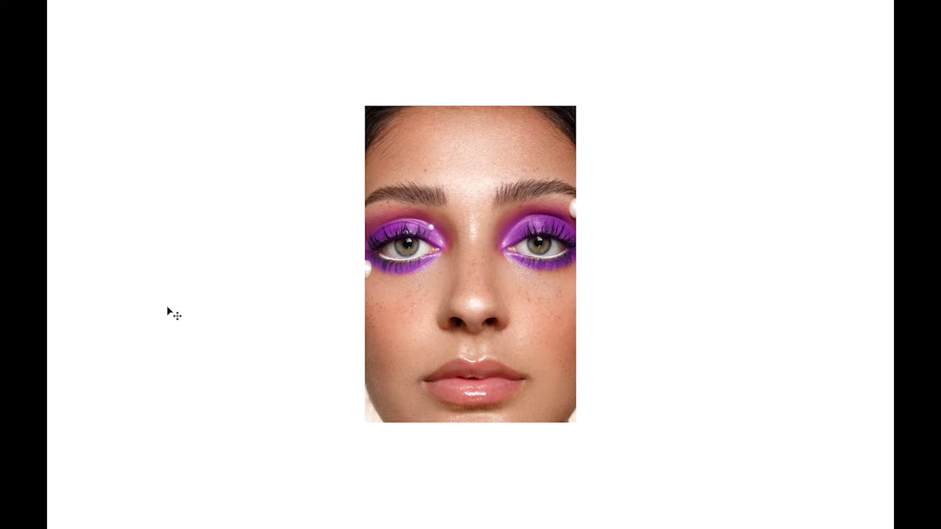
Enlarge the view and toggle Hue/Saturation 1 to compare purple against the original orange eyeshadow.
{"action": "key", "text": "ctrl+0"}
{"action": "key", "text": "j"}
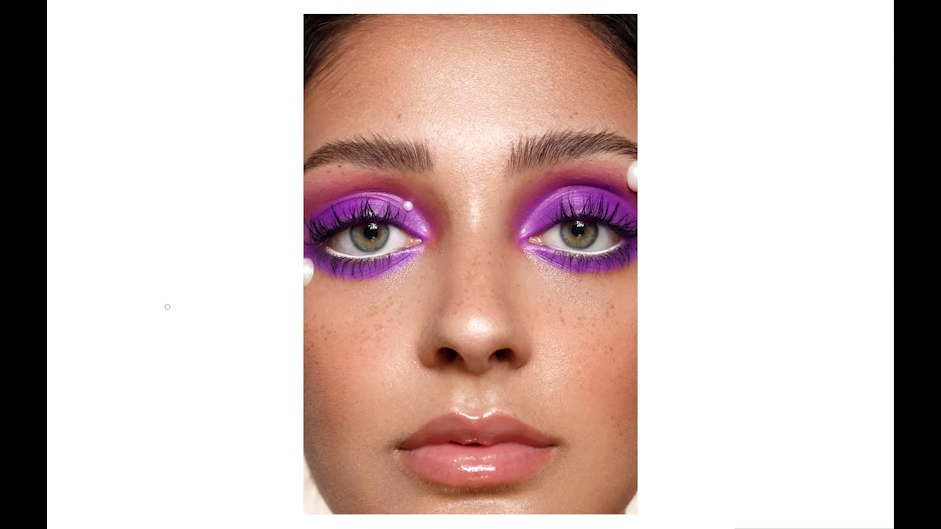
{"action": "mouse_move", "coordinate": [890, 291]}
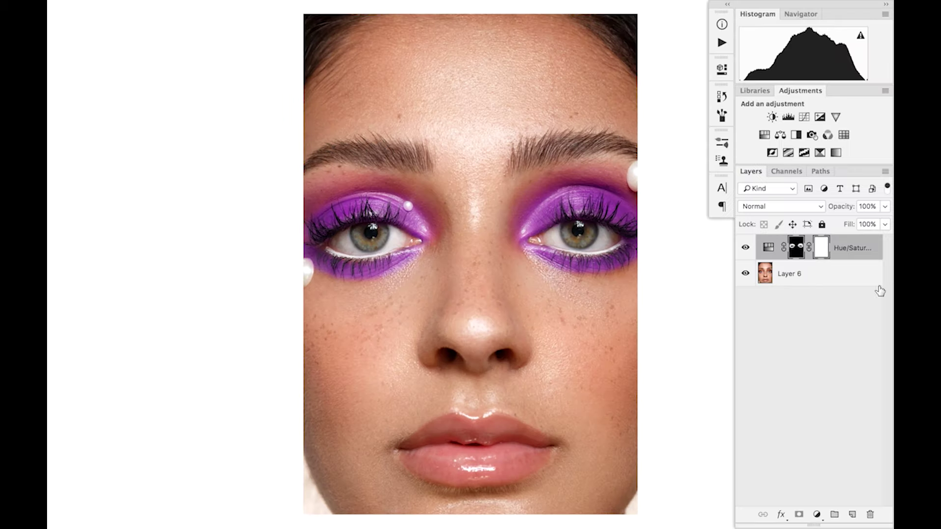
{"action": "left_click", "coordinate": [746, 249]}
{"action": "left_click", "coordinate": [745, 249]}
{"action": "left_click", "coordinate": [745, 249]}
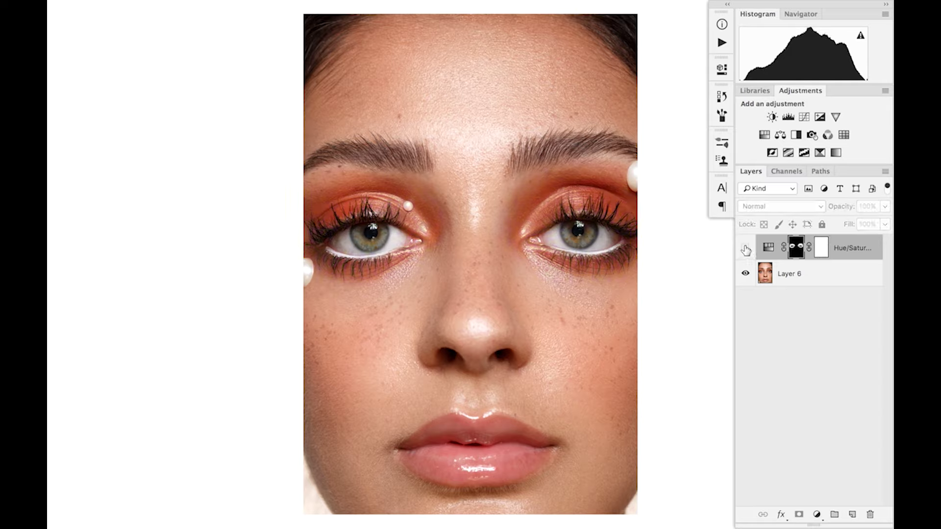
{"action": "left_click", "coordinate": [746, 249]}
{"action": "left_click", "coordinate": [745, 249]}
{"action": "left_click", "coordinate": [745, 248]}
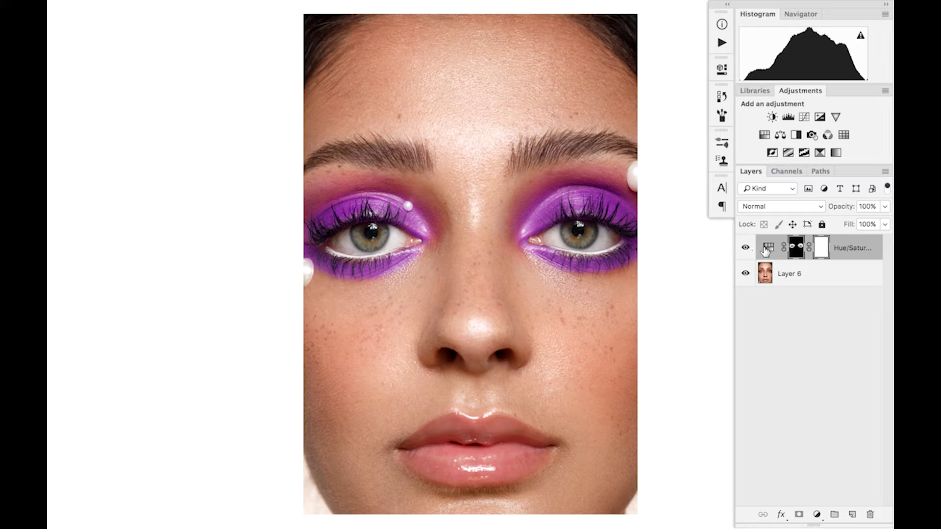
Change the Hue to -33 for pink eyeshadow, compare before/after, and hide all panels.
{"action": "double_click", "coordinate": [767, 249]}
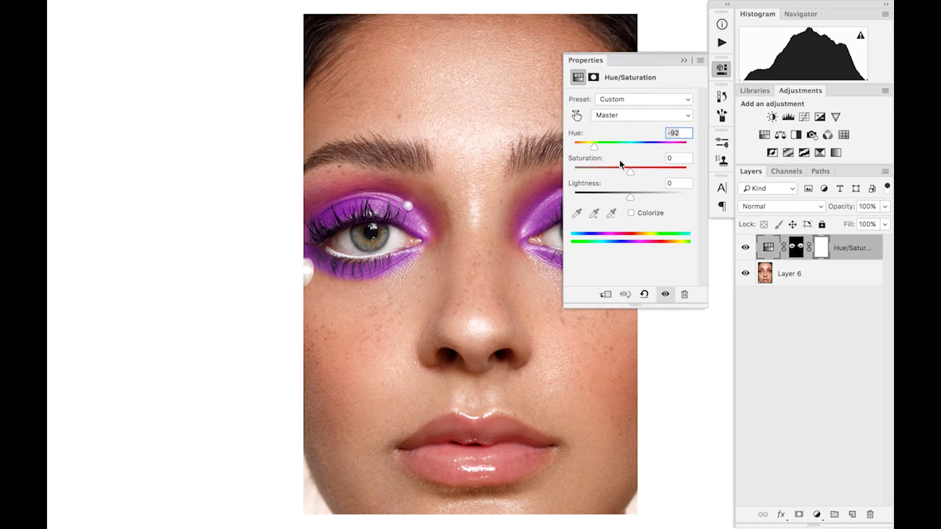
{"action": "mouse_move", "coordinate": [595, 145]}
{"action": "left_mouse_down"}
{"action": "mouse_move", "coordinate": [691, 151]}
{"action": "mouse_move", "coordinate": [586, 152]}
{"action": "mouse_move", "coordinate": [610, 152]}
{"action": "left_mouse_up"}
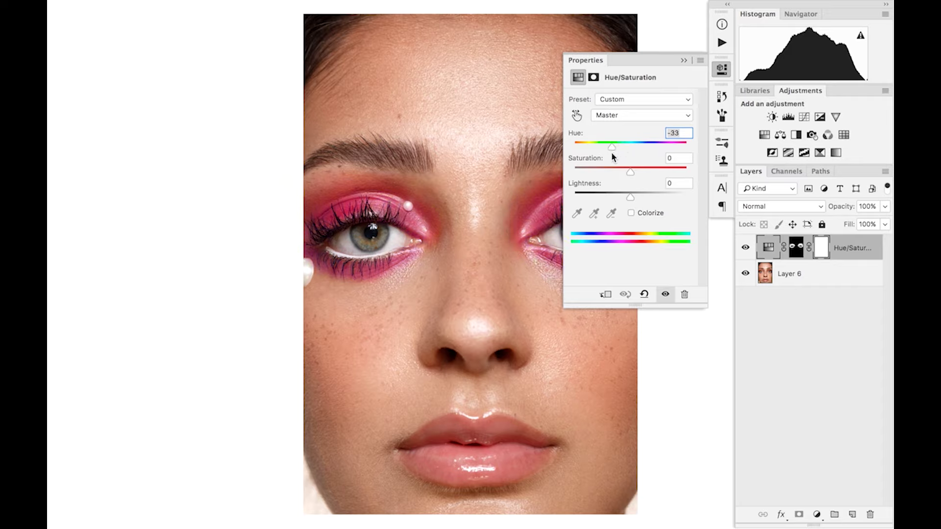
{"action": "left_click", "coordinate": [683, 60]}
{"action": "left_click", "coordinate": [744, 249]}
{"action": "left_click", "coordinate": [745, 247]}
{"action": "left_click", "coordinate": [745, 248]}
{"action": "left_click", "coordinate": [745, 248]}
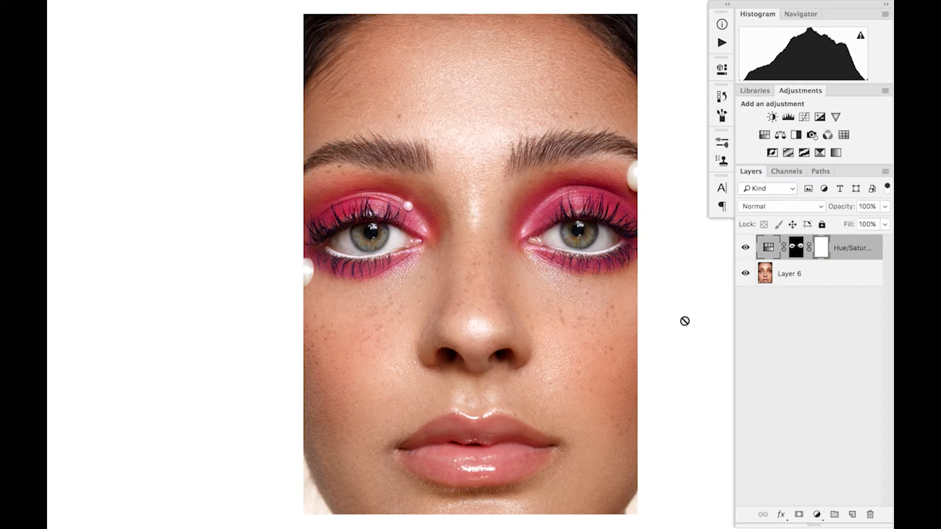
{"action": "key", "text": "Tab"}
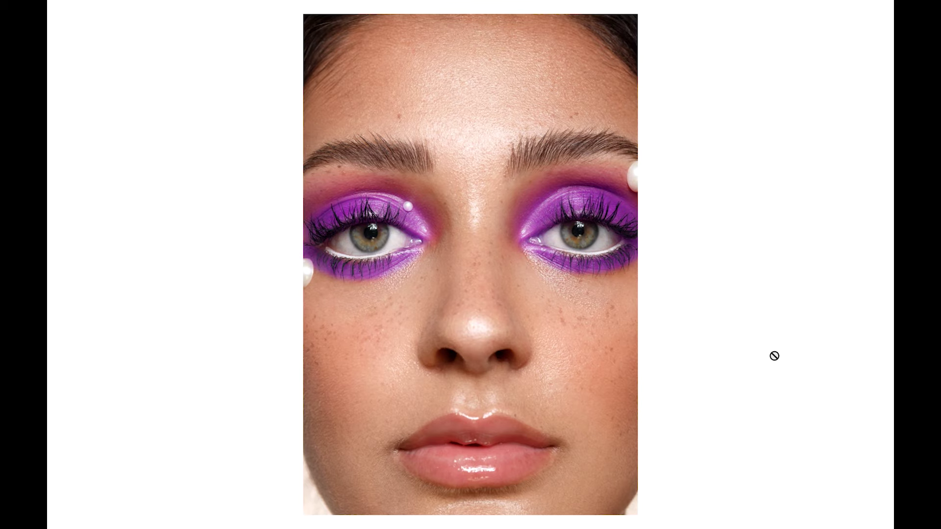